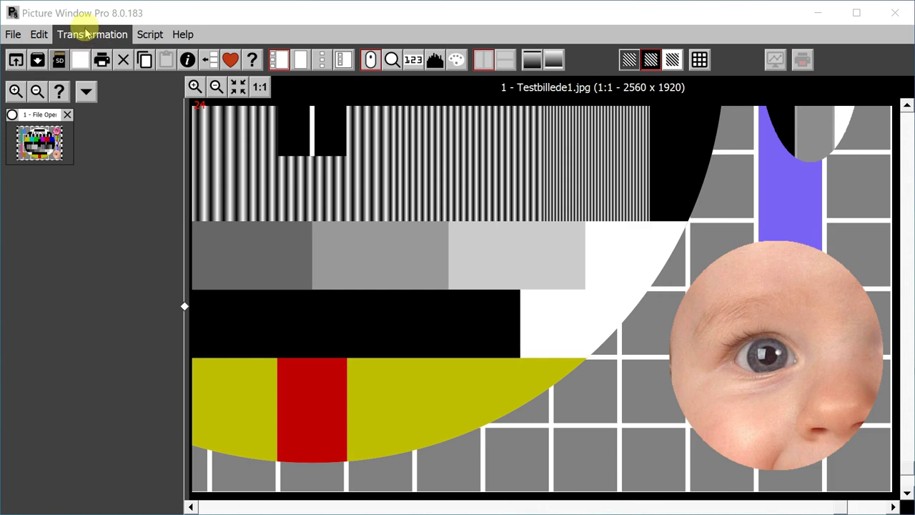
Choose Transformation > Sharpen > Unsharp Mask, opening result window 3 with Amount 100%, Radius 2, Threshold 4
click(82, 29)
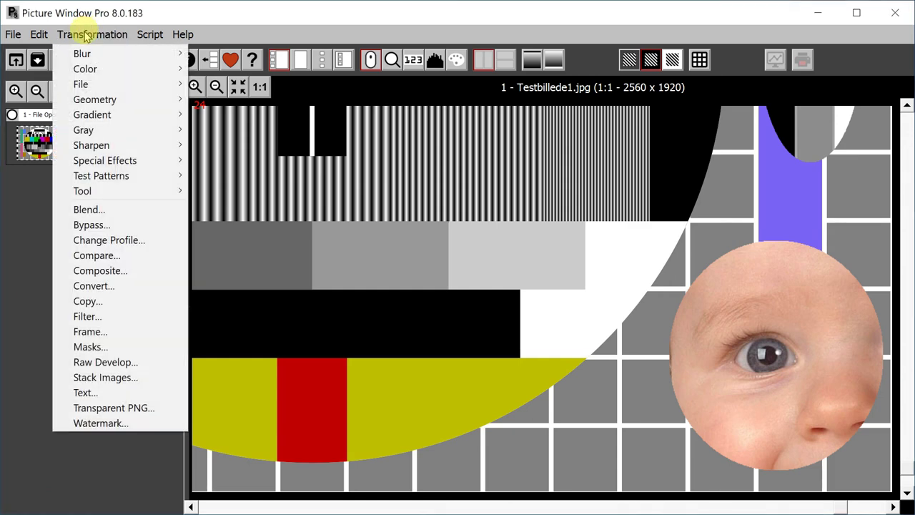
mouse_move(82, 148)
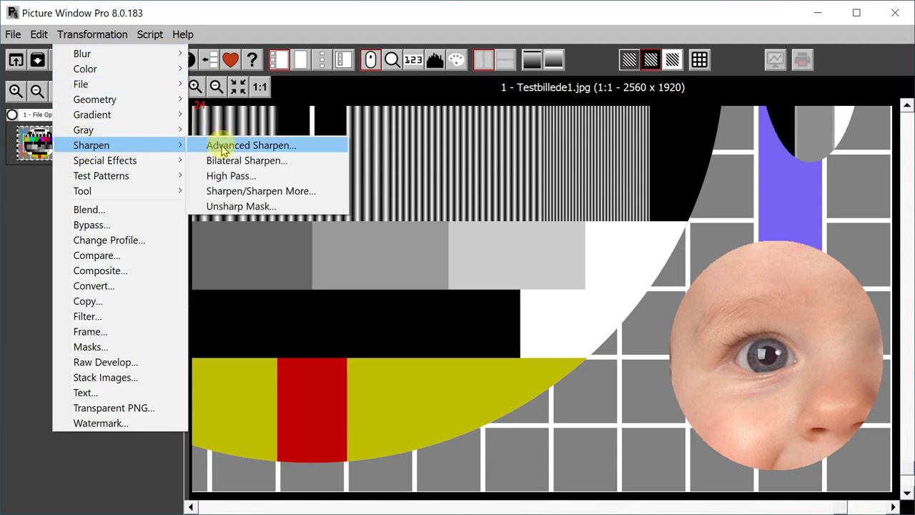
click(234, 206)
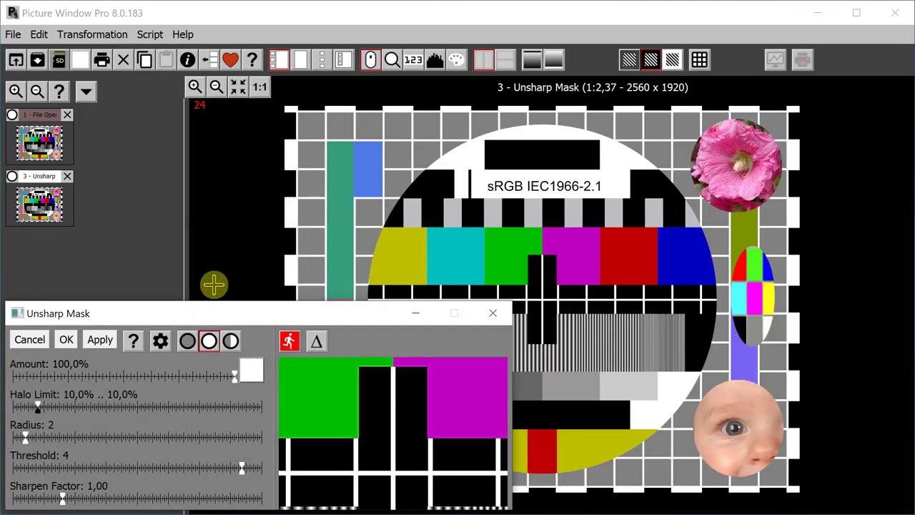
Move the Unsharp Mask dialog to the top, enlarge it, and centre the preview on the baby face
drag(238, 318, 251, 21)
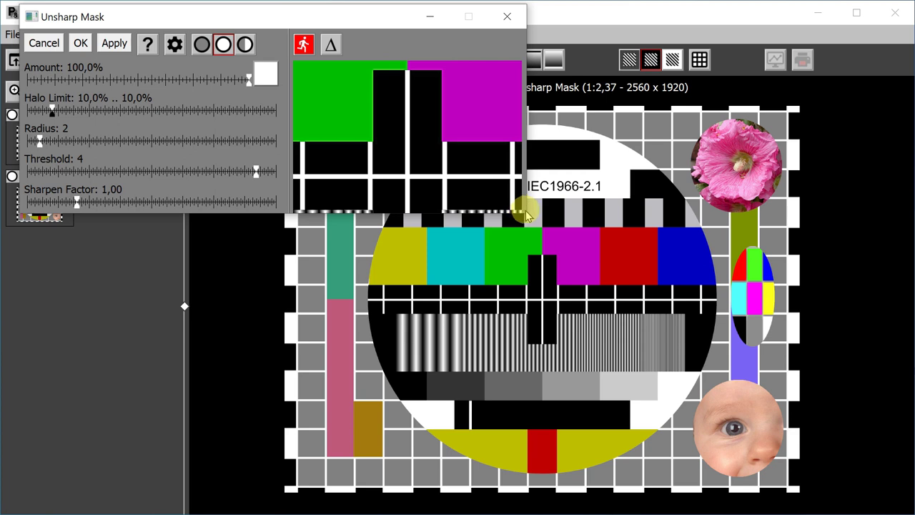
drag(526, 210, 619, 348)
drag(356, 217, 370, 504)
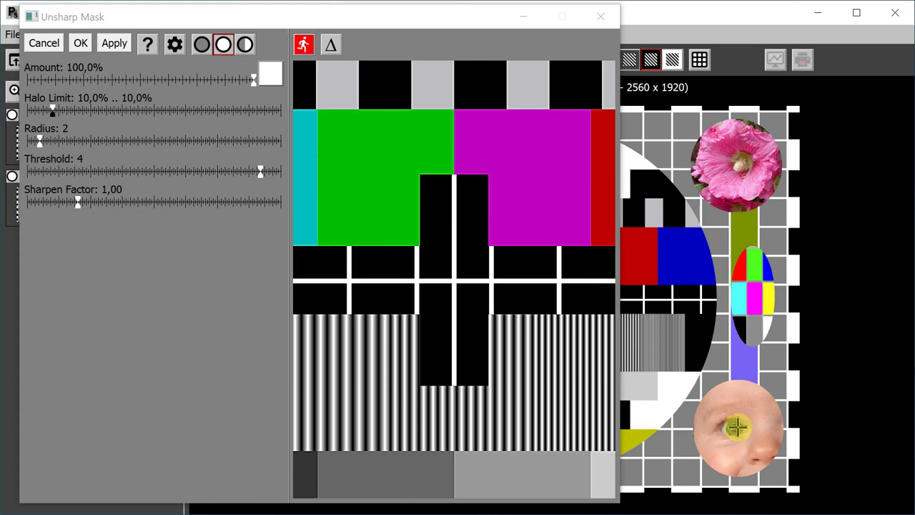
click(737, 426)
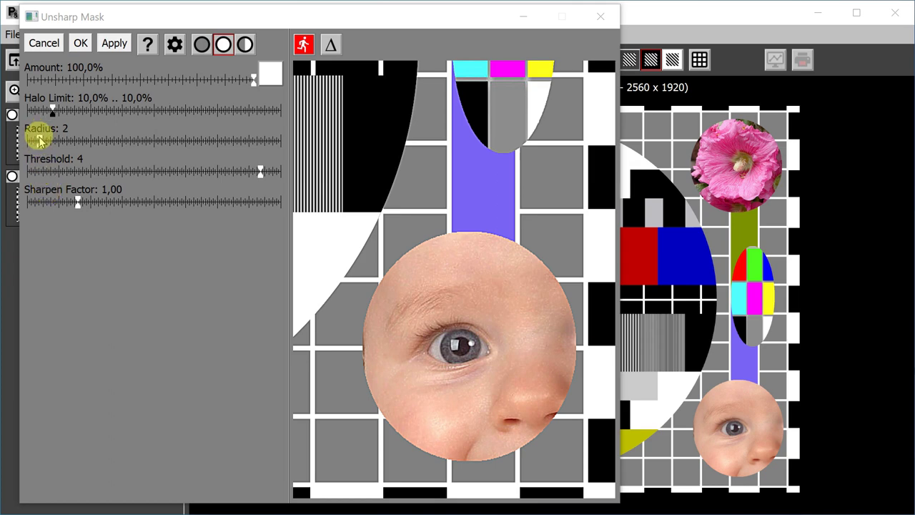
drag(39, 141, 118, 144)
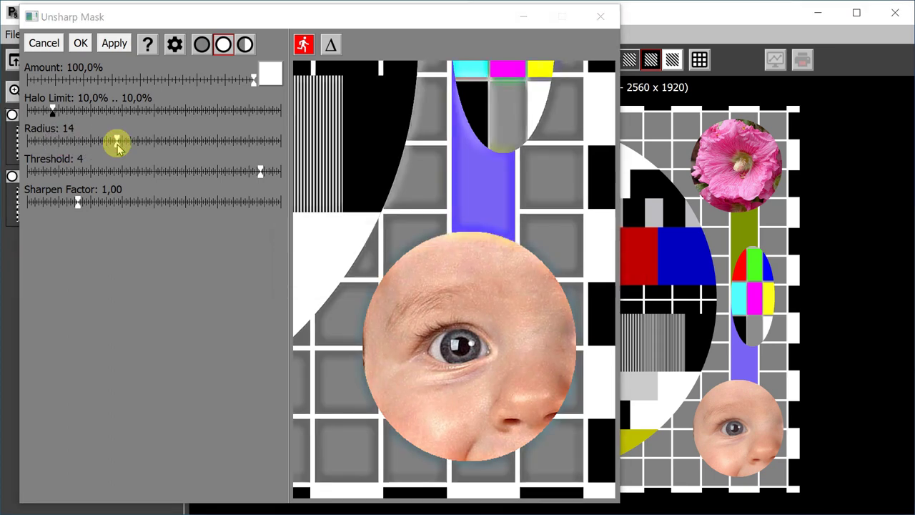
drag(117, 144, 37, 140)
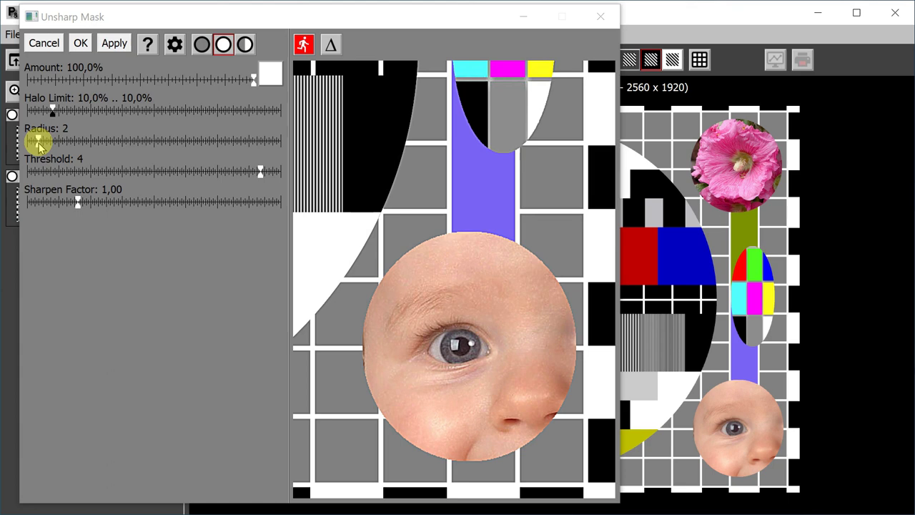
drag(37, 141, 28, 143)
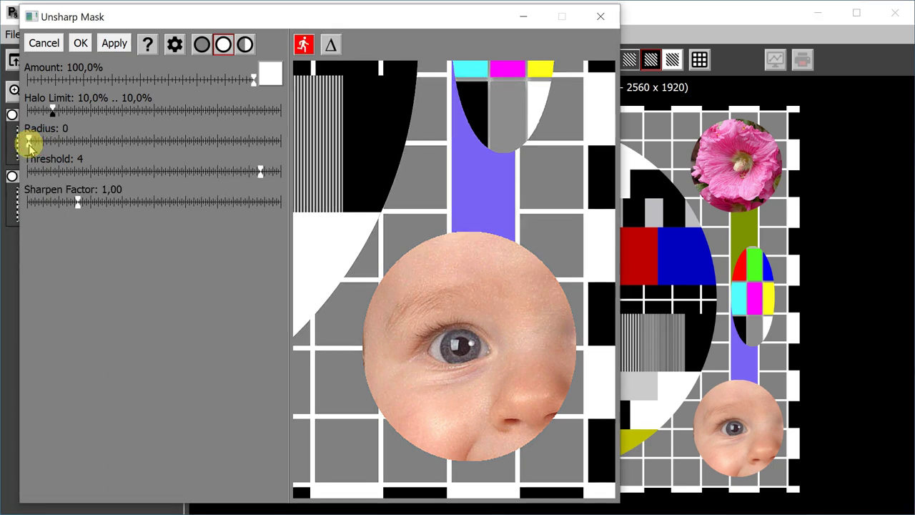
mouse_move(28, 143)
mouse_down()
mouse_move(183, 145)
mouse_move(42, 143)
mouse_up()
With Radius back at 2, try a high Threshold, then settle it at 7
click(51, 507)
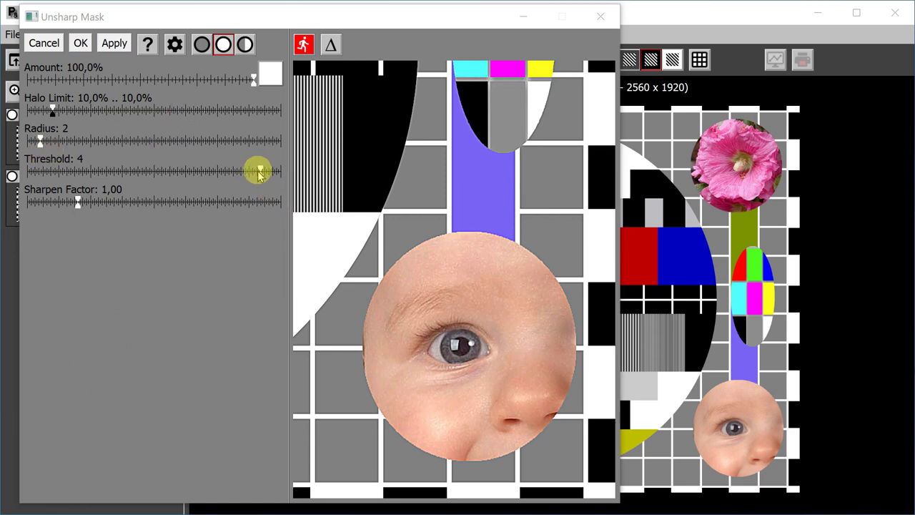
mouse_move(258, 171)
mouse_down()
mouse_move(17, 169)
mouse_move(257, 183)
mouse_move(194, 169)
mouse_move(108, 170)
mouse_move(244, 182)
mouse_up()
click(26, 170)
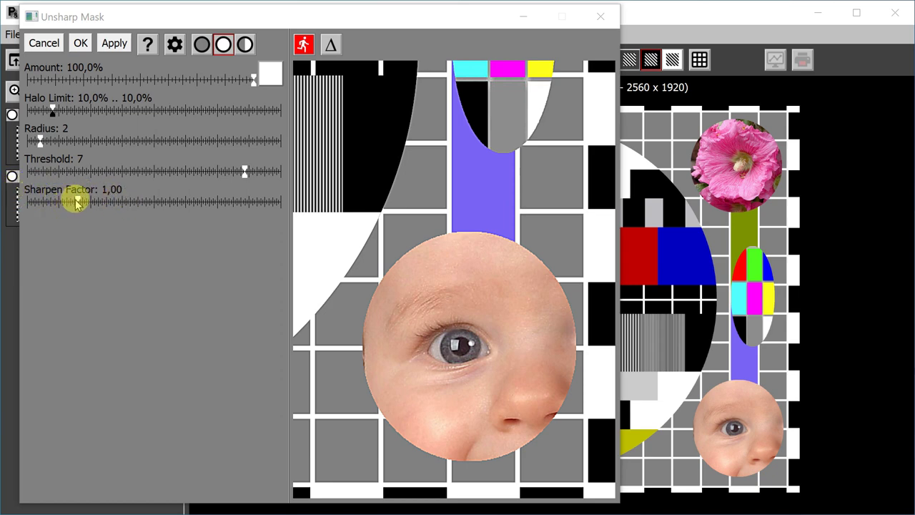
Lower the Sharpen Factor to 0,61 for comparison, then raise it to 1,15
mouse_move(75, 203)
mouse_down()
mouse_move(221, 199)
mouse_move(60, 205)
mouse_up()
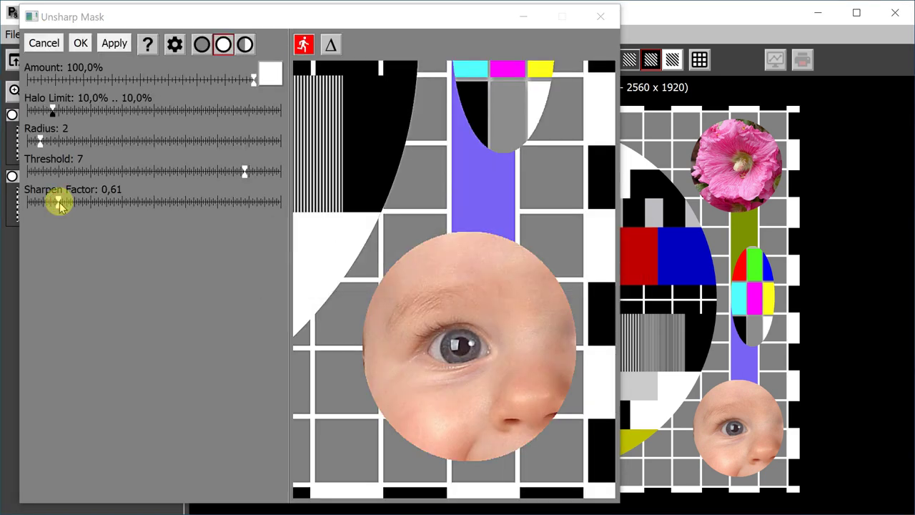
drag(60, 203, 84, 204)
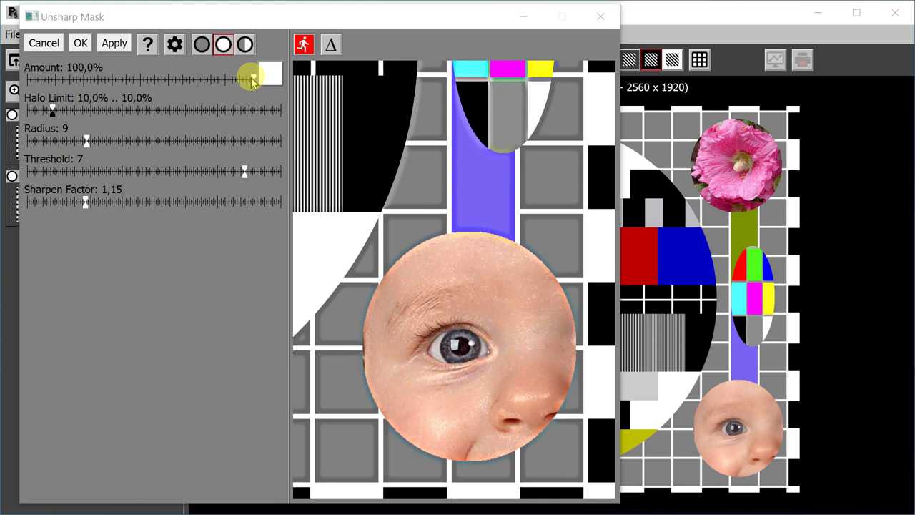
Compare Amount at 0% against 100%, then lower the Radius from 9 to 3, then 2
drag(252, 80, 28, 86)
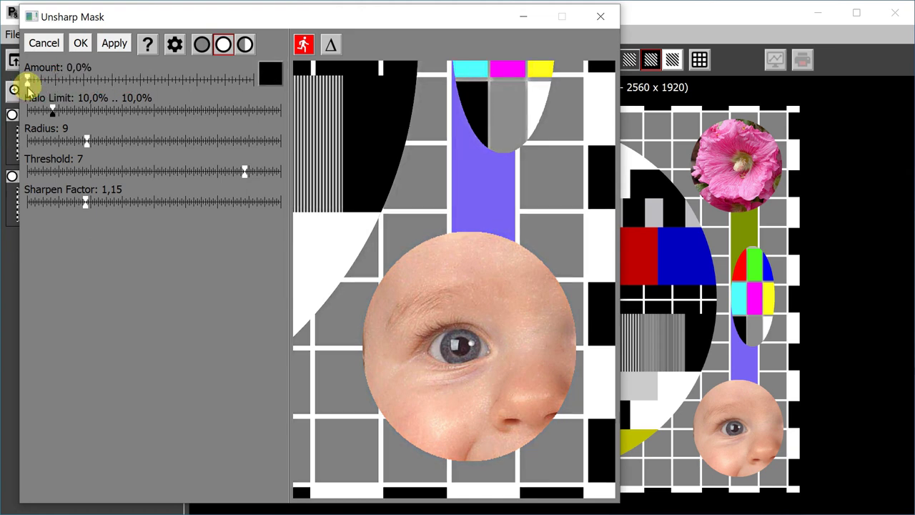
drag(27, 84, 261, 90)
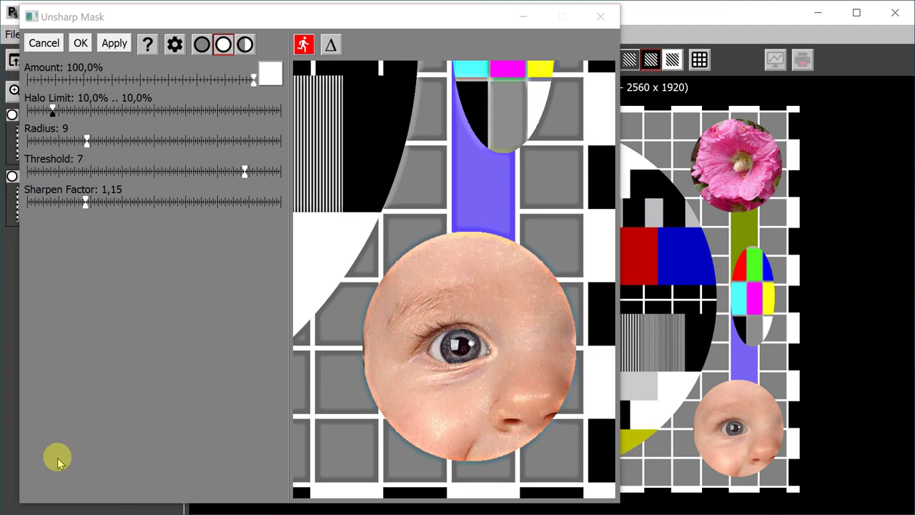
click(84, 140)
drag(84, 140, 45, 139)
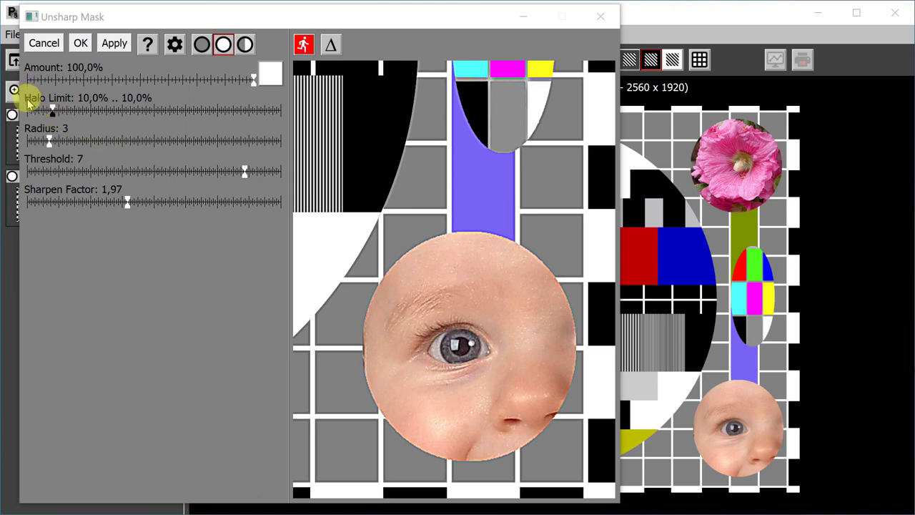
click(45, 140)
drag(44, 140, 61, 140)
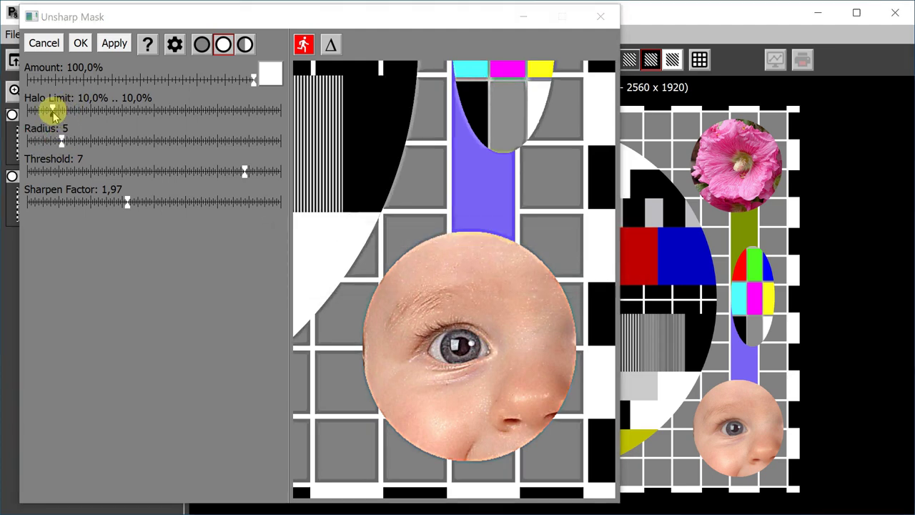
Drag both Halo Limit handles until the range reads 9,2% .. 9,6%
drag(52, 108, 26, 109)
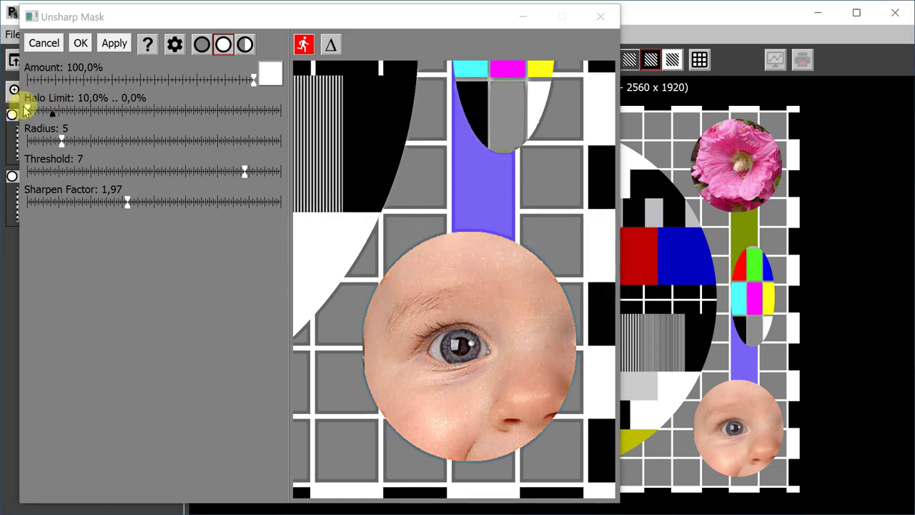
click(28, 106)
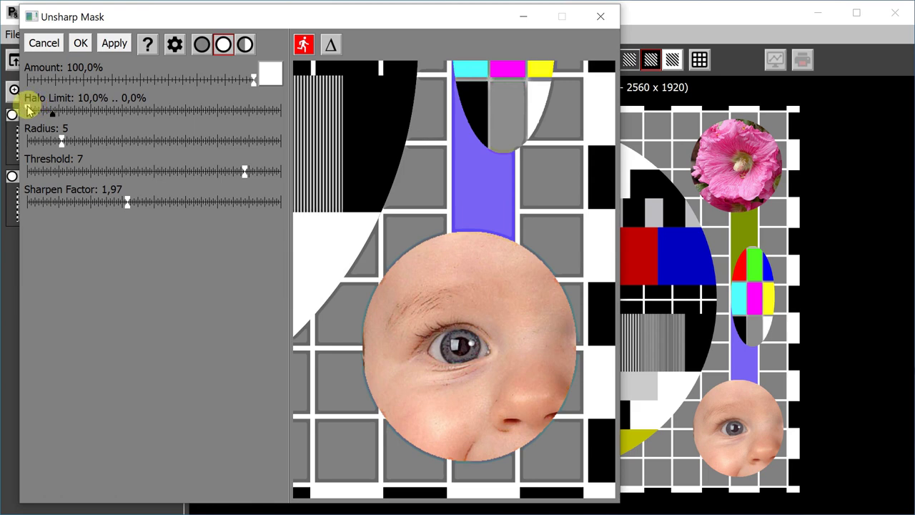
drag(33, 107, 51, 108)
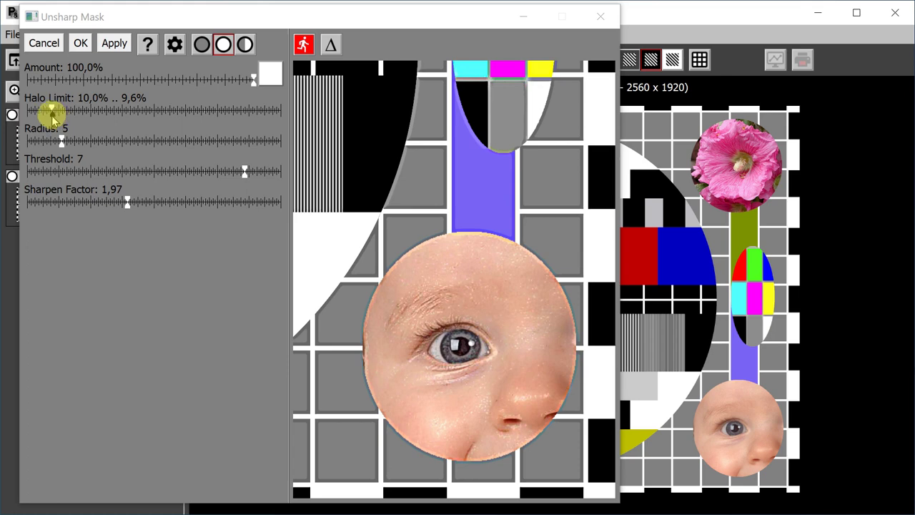
mouse_move(52, 113)
mouse_down()
mouse_move(31, 113)
mouse_move(51, 112)
mouse_up()
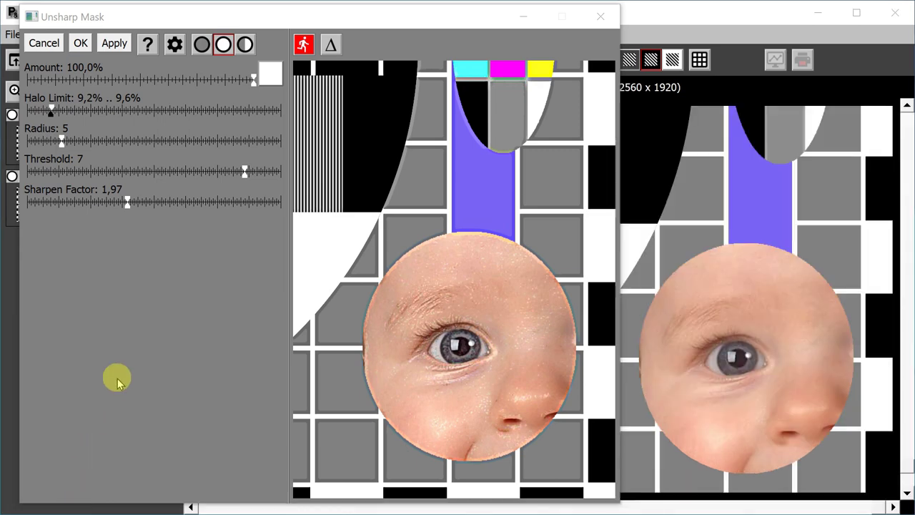
Compute the sharpening on the full output image and toggle the Show Difference view on and off
click(303, 45)
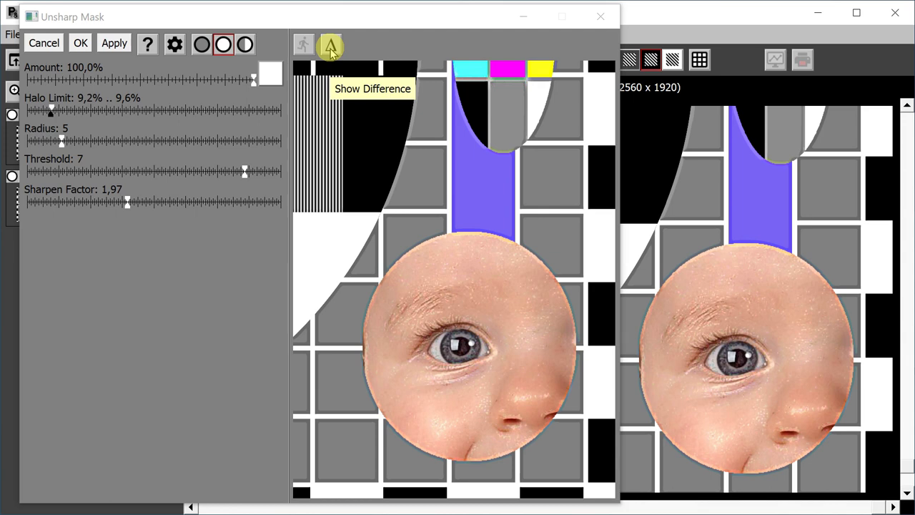
click(331, 47)
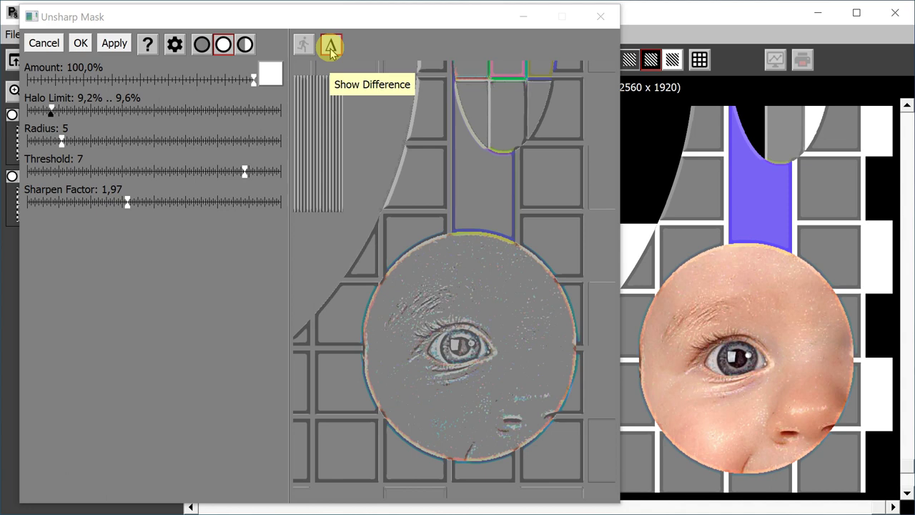
click(331, 47)
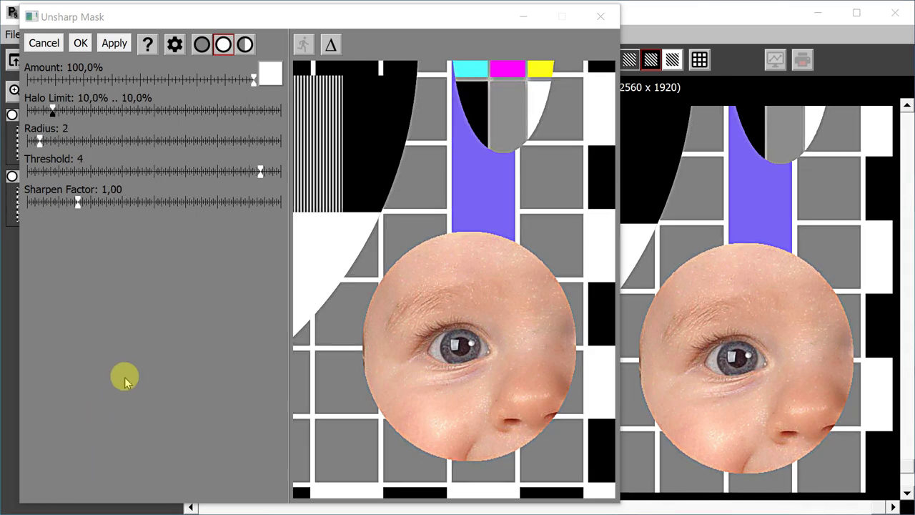
Switch on Sharpen Luminance only from the gear Settings menu
click(175, 44)
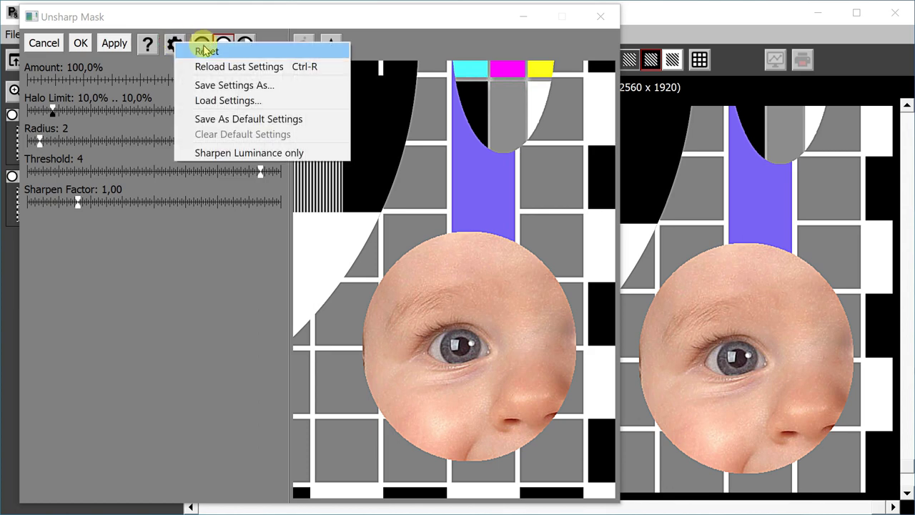
click(228, 153)
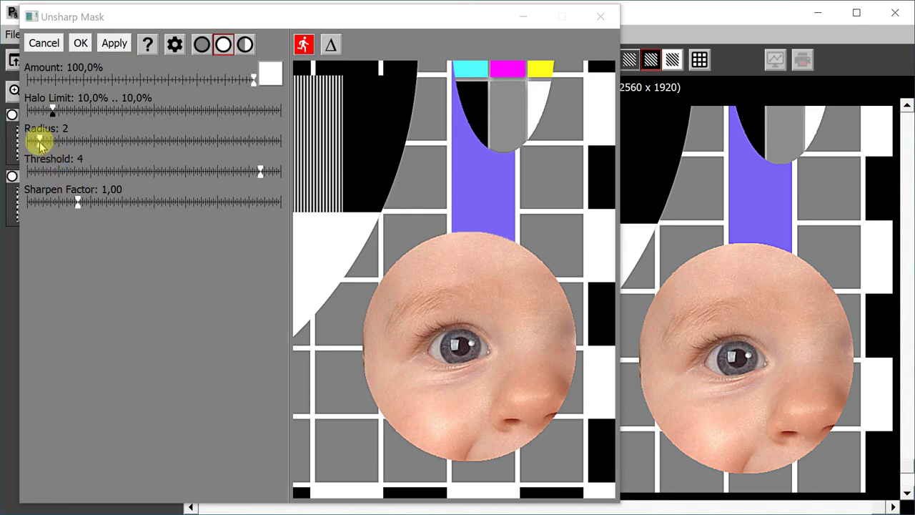
Set Radius 3 and Sharpen Factor 2,89, then compute the entire output image
drag(39, 141, 49, 141)
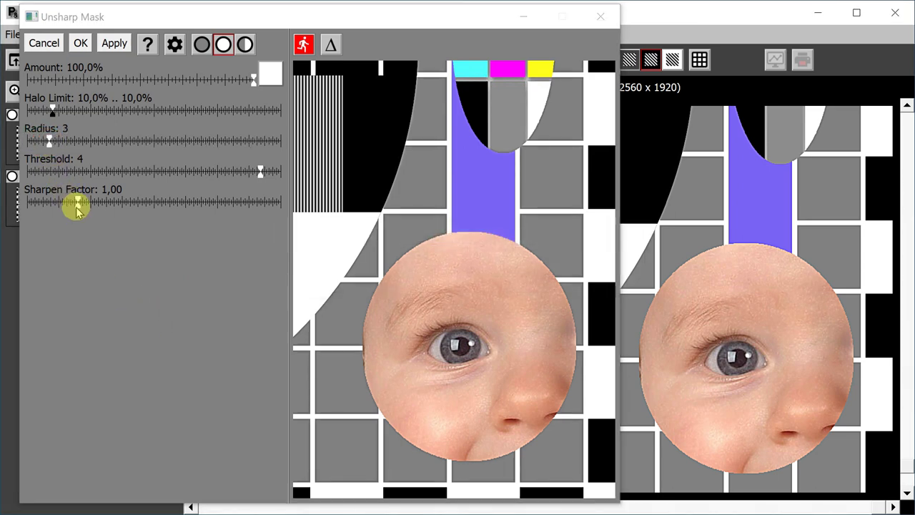
drag(77, 207, 174, 223)
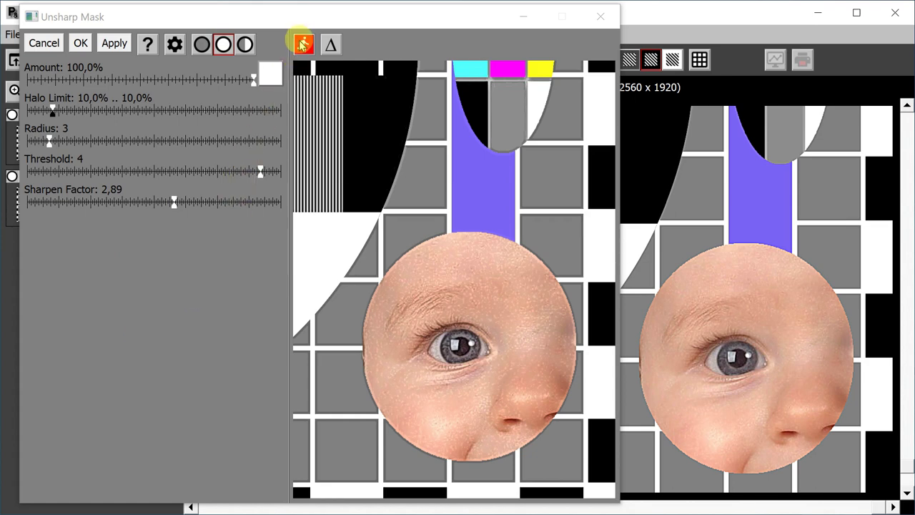
click(303, 44)
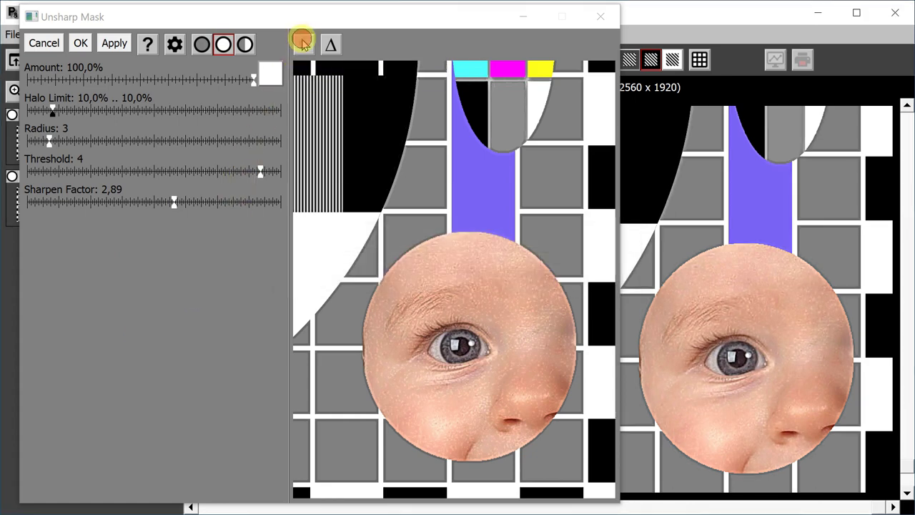